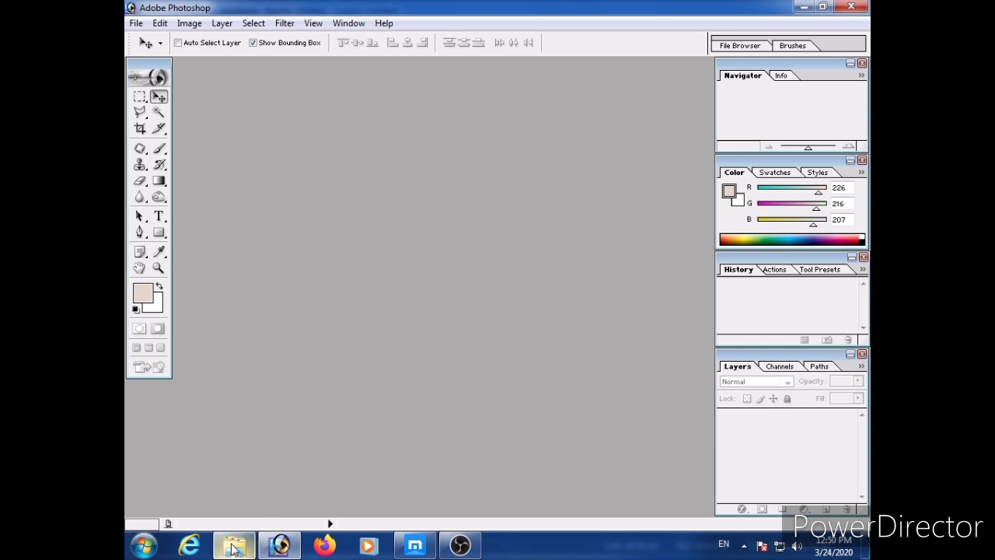
Bring the _DSC1163 photo from the Pass Port folder into Photoshop, and close its document.
mouse_move(233, 547)
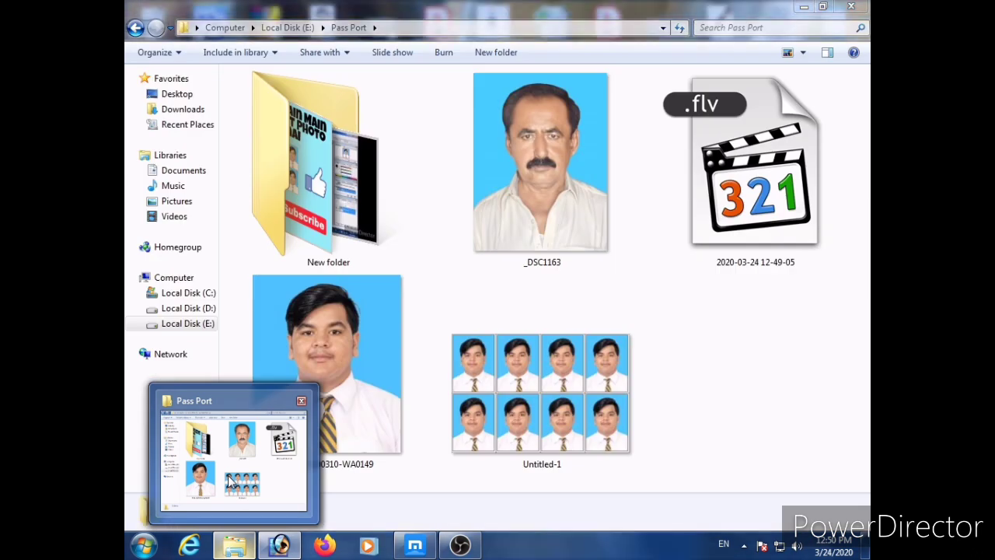
left_click(230, 480)
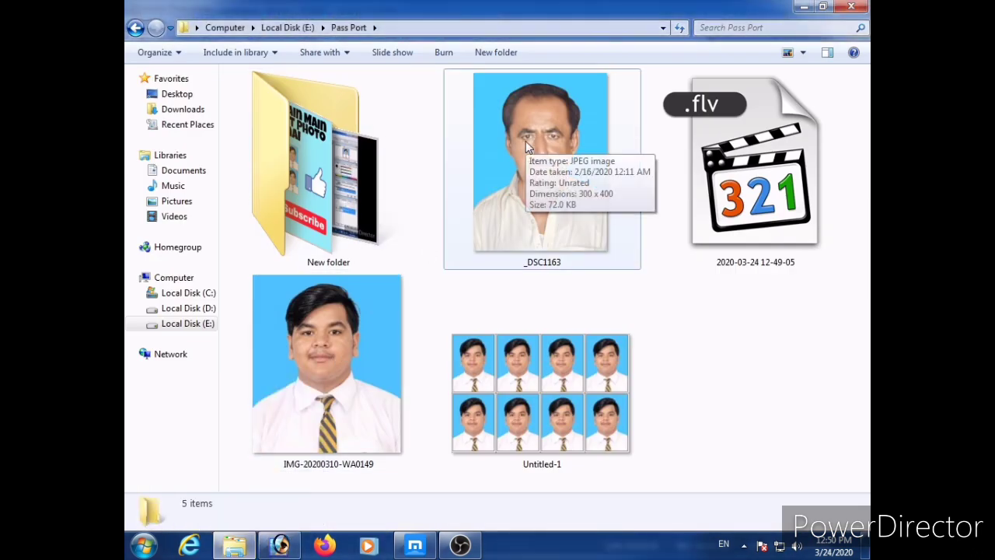
left_click(525, 141)
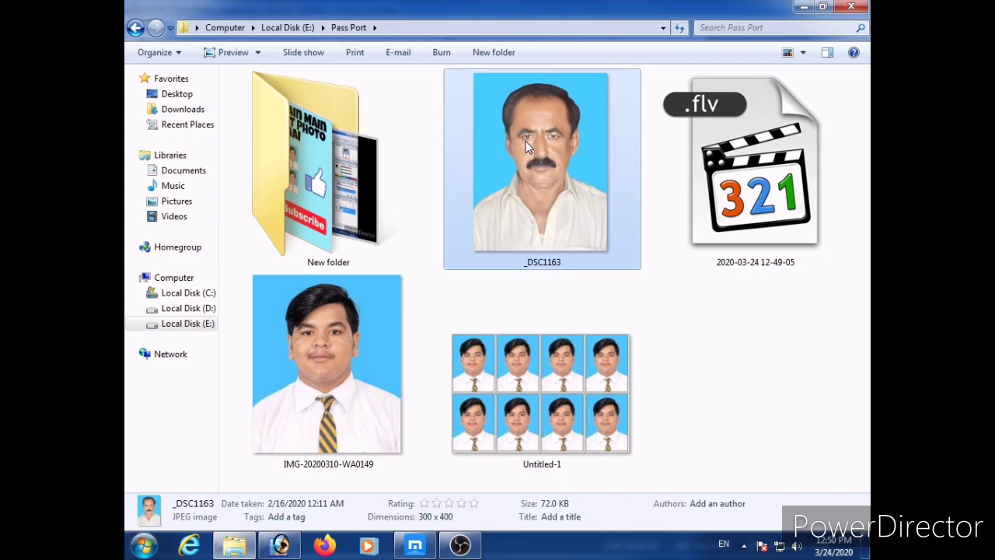
left_click_drag(526, 141, 303, 440)
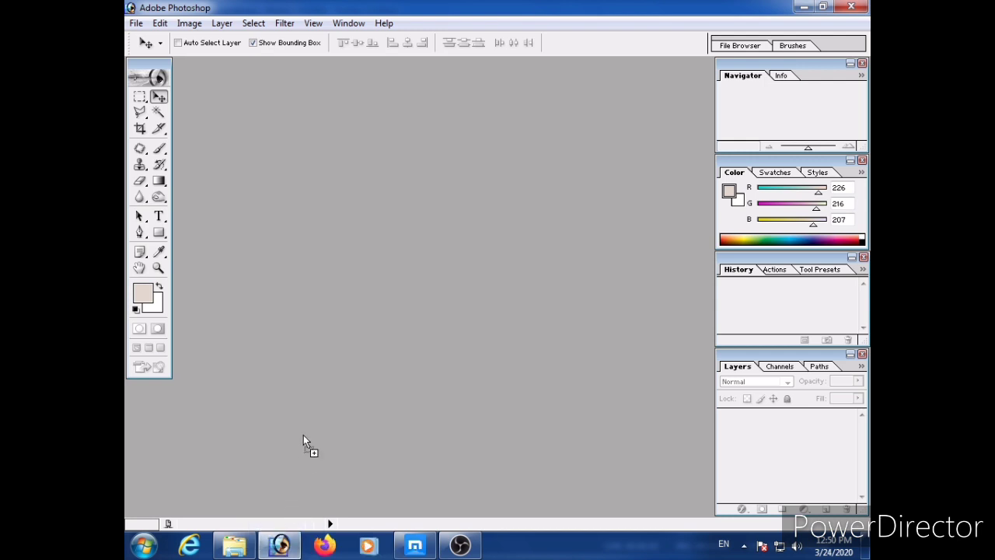
left_click_drag(323, 296, 322, 297)
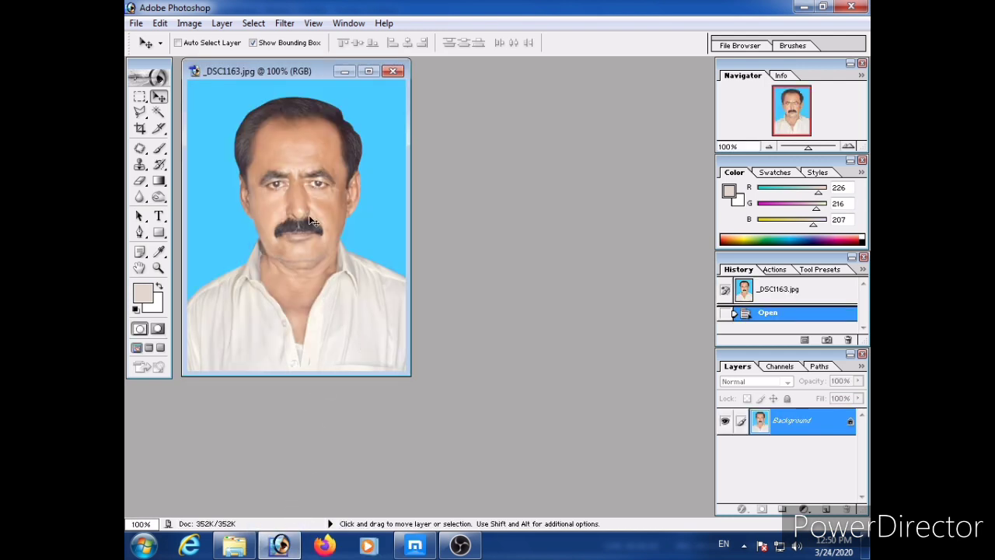
left_click(394, 70)
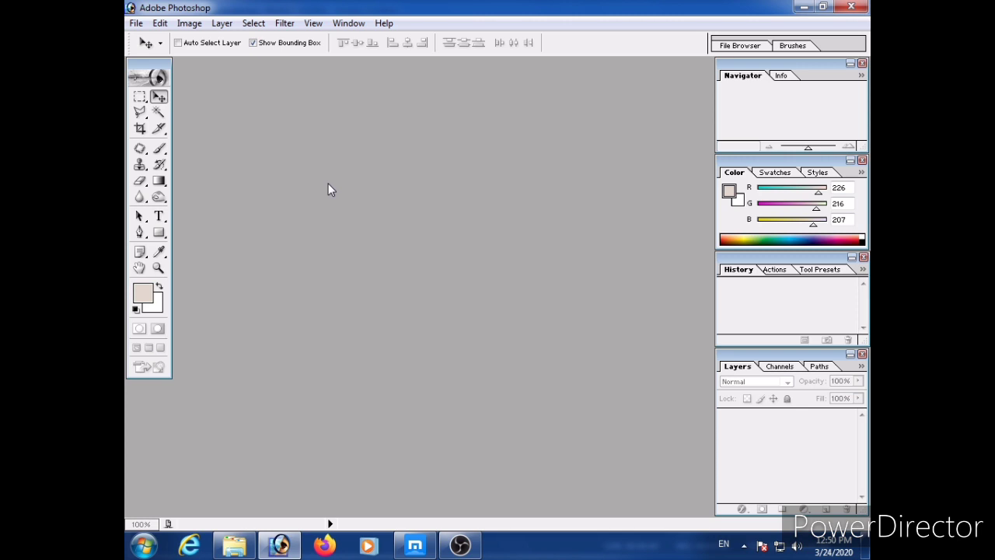
left_click(132, 28)
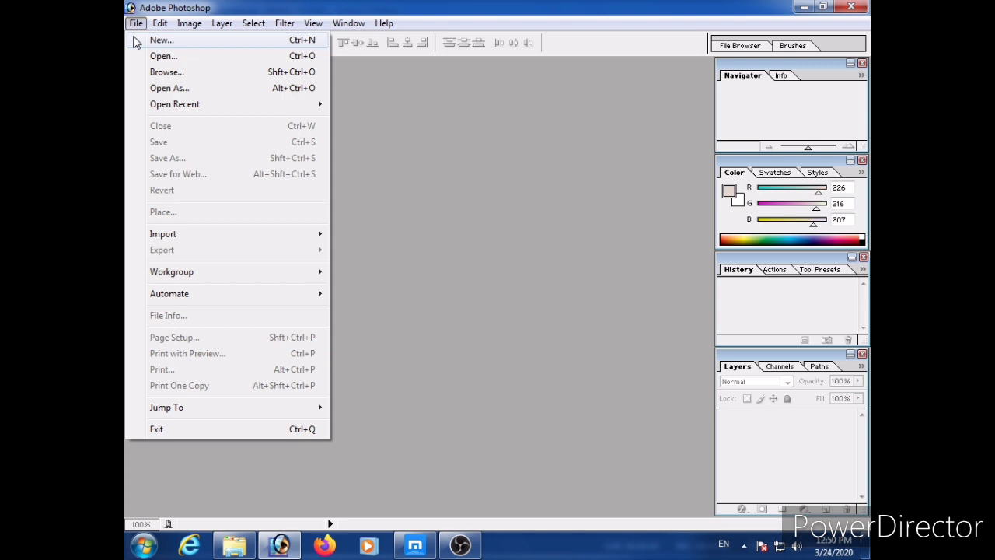
left_click(161, 40)
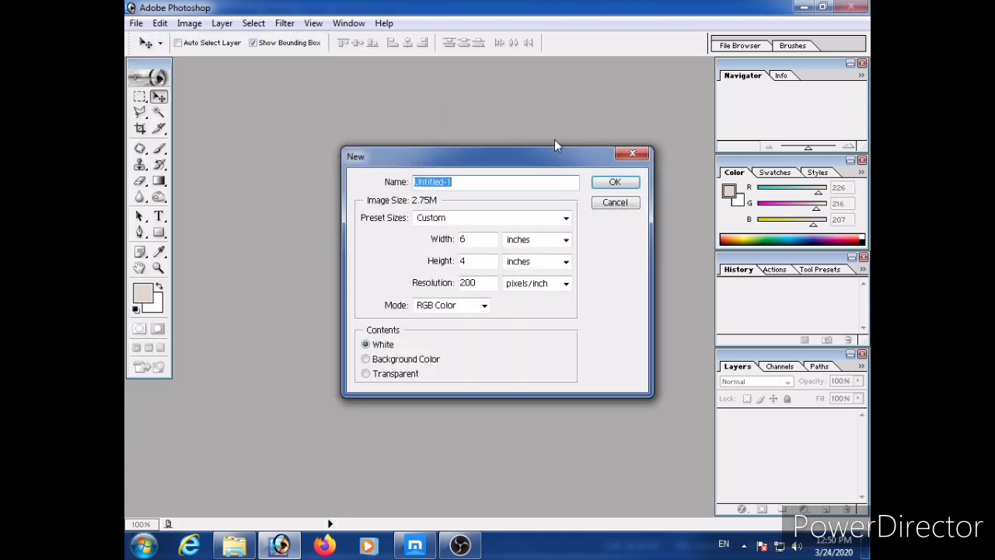
left_click(632, 153)
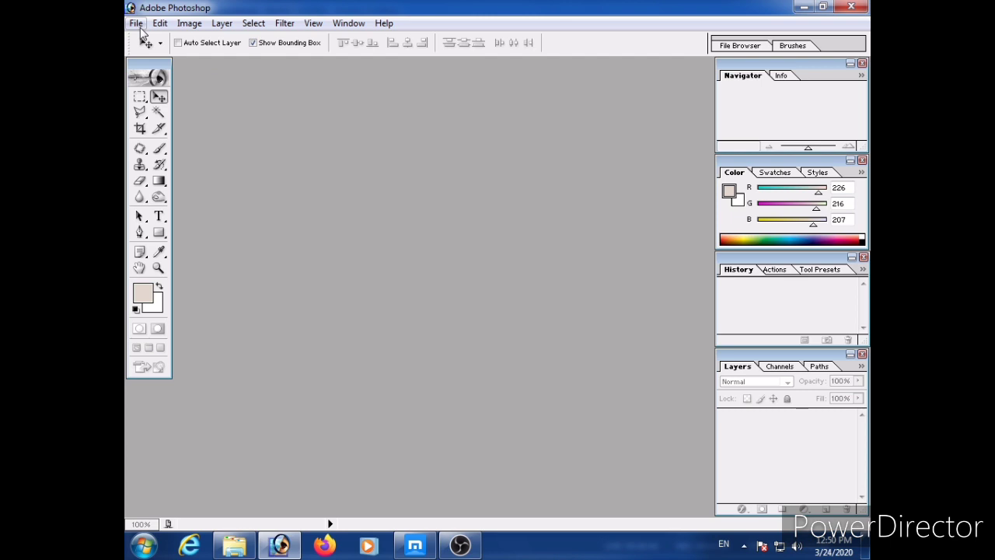
Open the _DSC1163 photo from the Pass Port folder on Local Disk (E:).
left_click(137, 25)
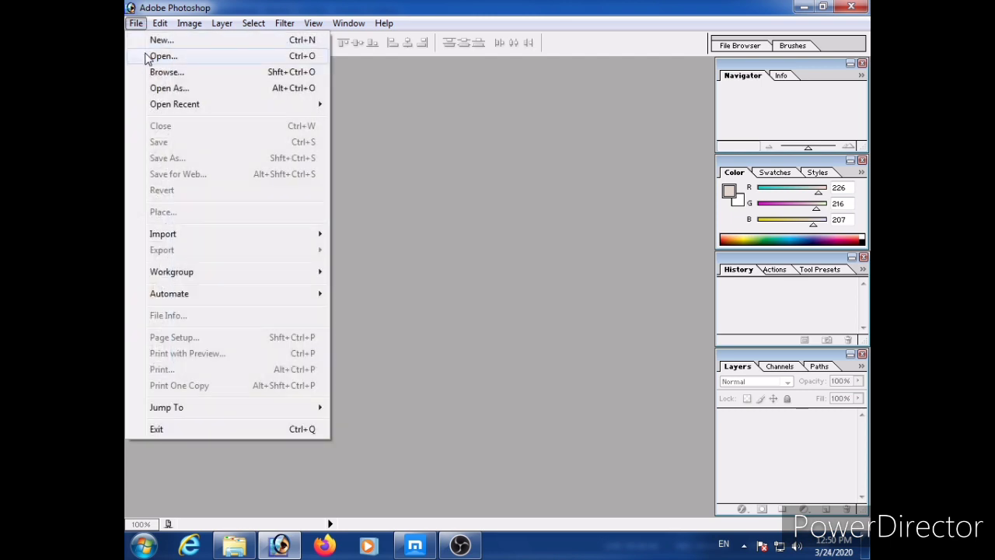
left_click(162, 56)
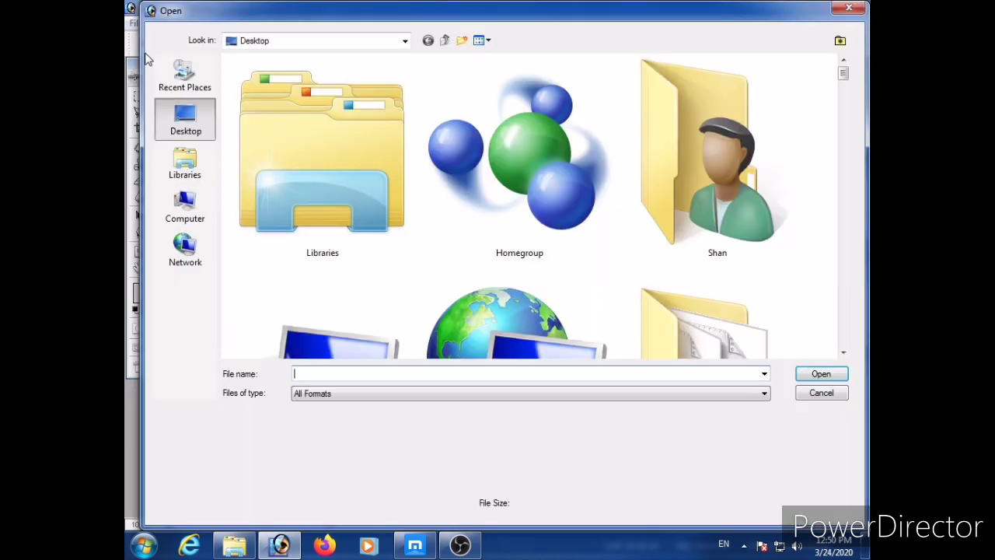
left_click(185, 203)
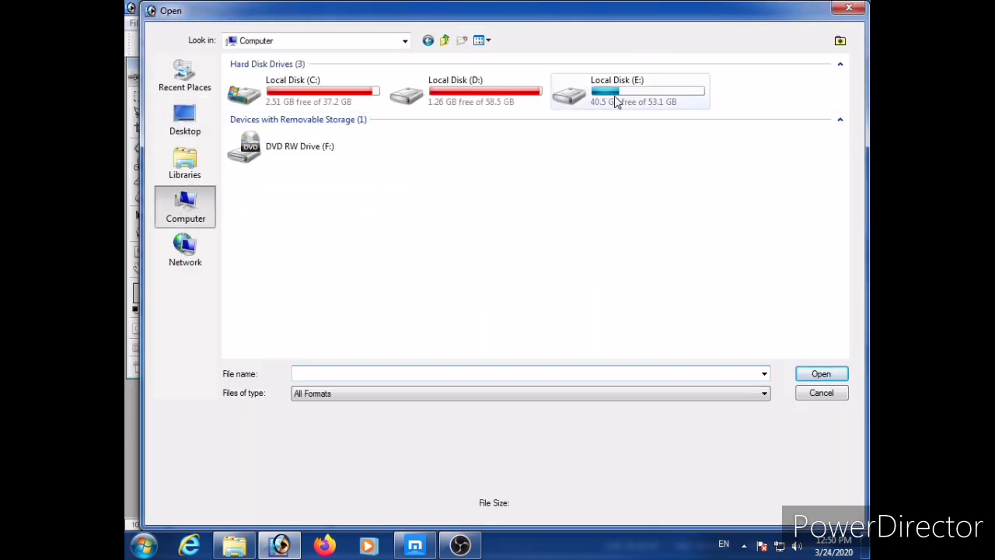
double_click(614, 97)
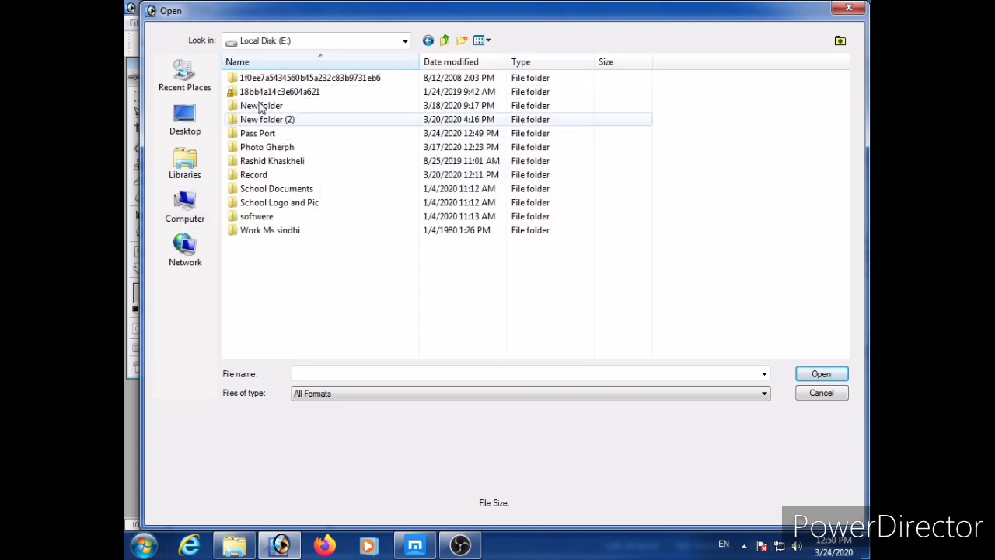
double_click(257, 133)
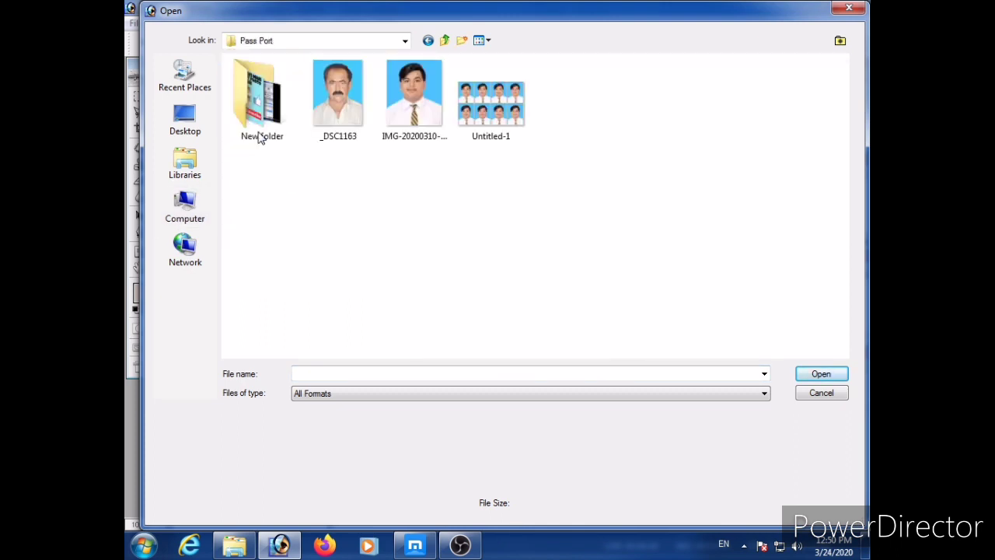
left_click(315, 107)
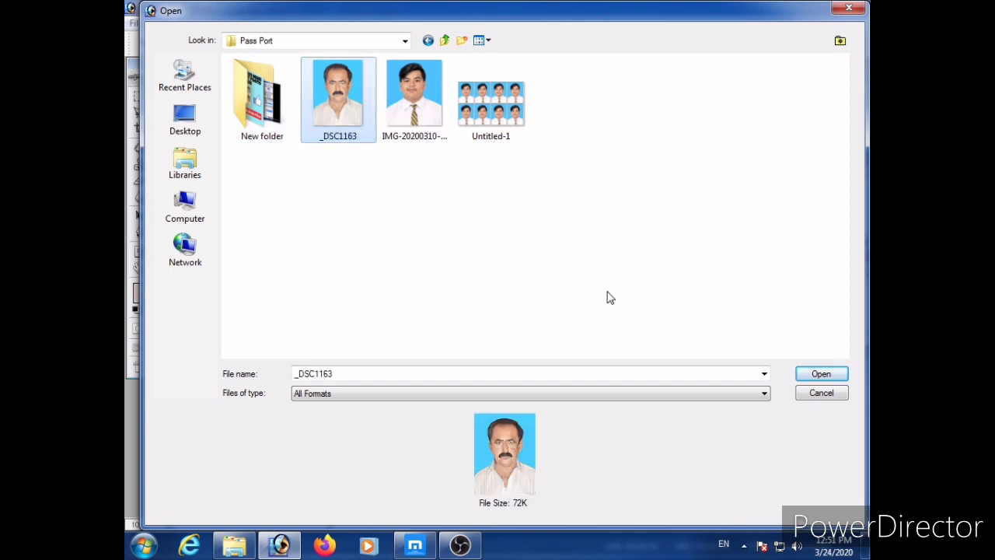
left_click(816, 376)
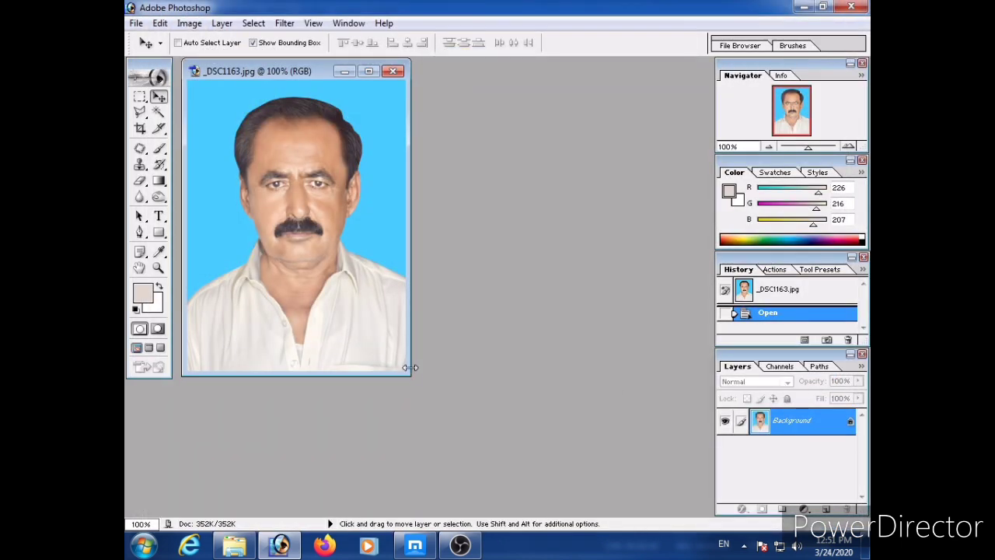
Enlarge the photo's document window to fill the free workspace and zoom in to about 142%.
left_click_drag(403, 374, 704, 514)
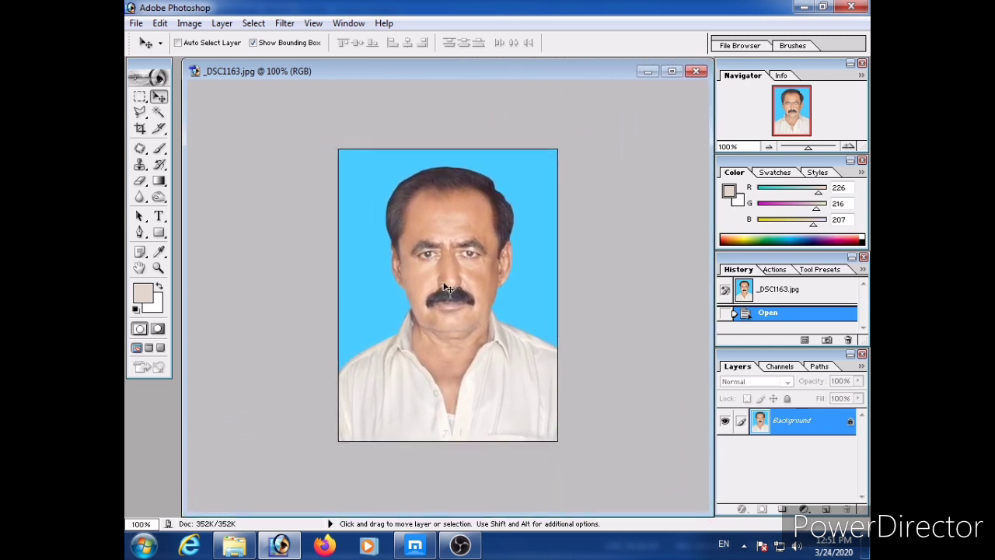
left_click_drag(184, 60, 174, 56)
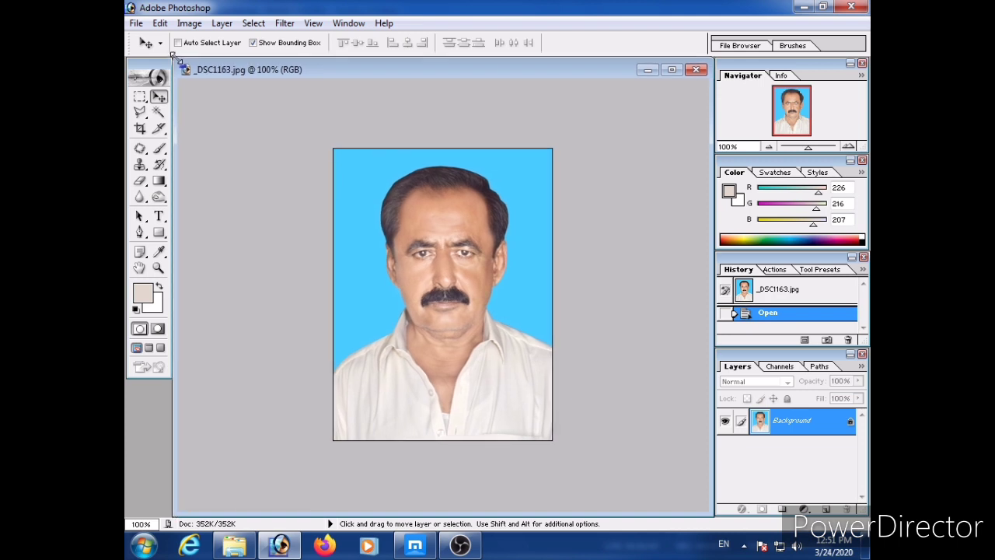
scroll(306, 169, "up", 1)
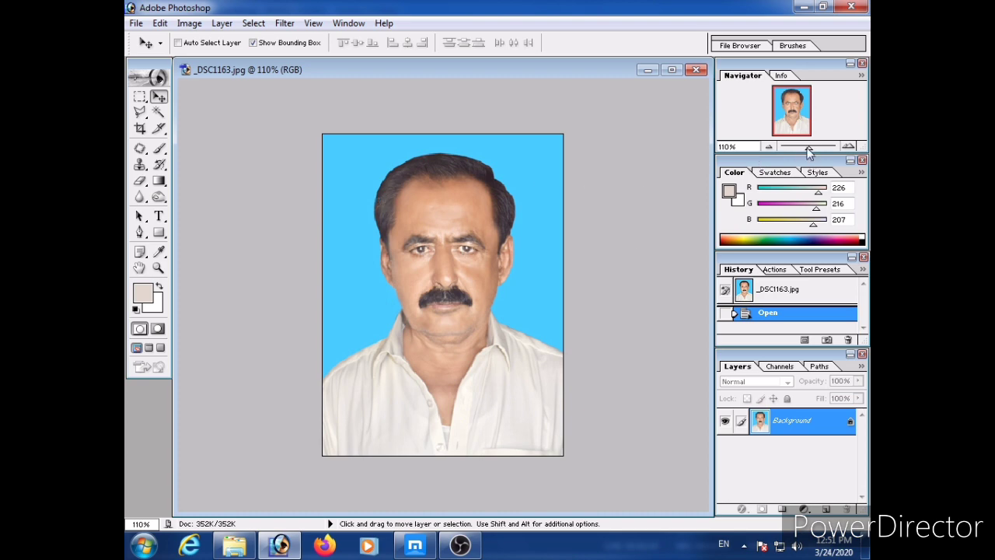
mouse_move(808, 146)
left_mouse_down()
mouse_move(822, 146)
mouse_move(771, 154)
mouse_move(823, 148)
mouse_move(811, 147)
left_mouse_up()
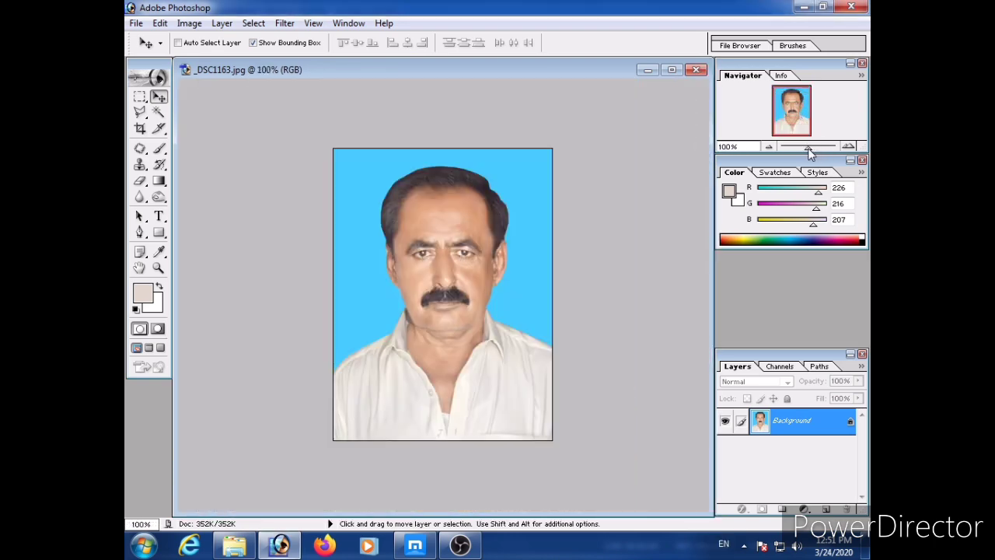
left_click_drag(810, 148, 812, 148)
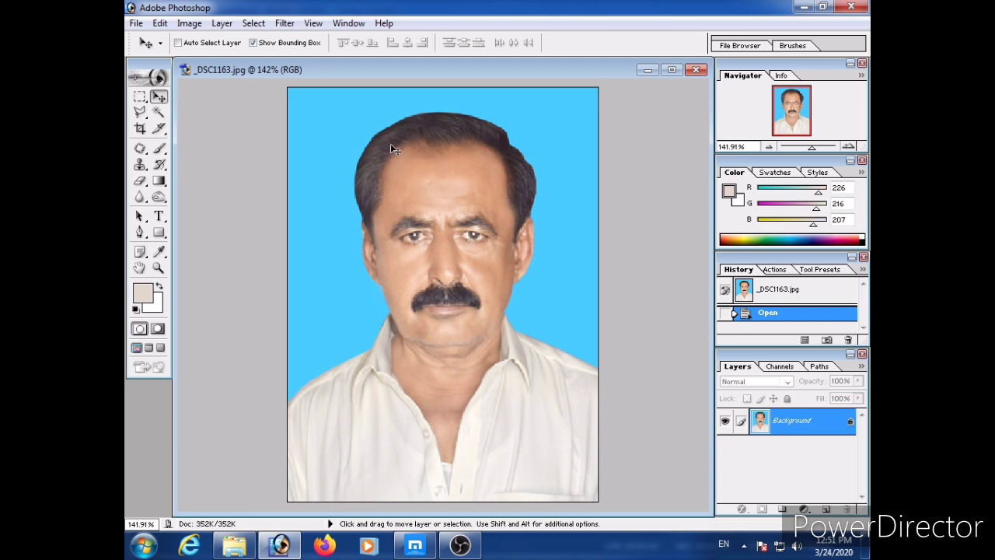
Set the Crop tool to a width of 1.5 in, a height of 2 in and a resolution of 200 pixels/inch.
left_click(140, 129)
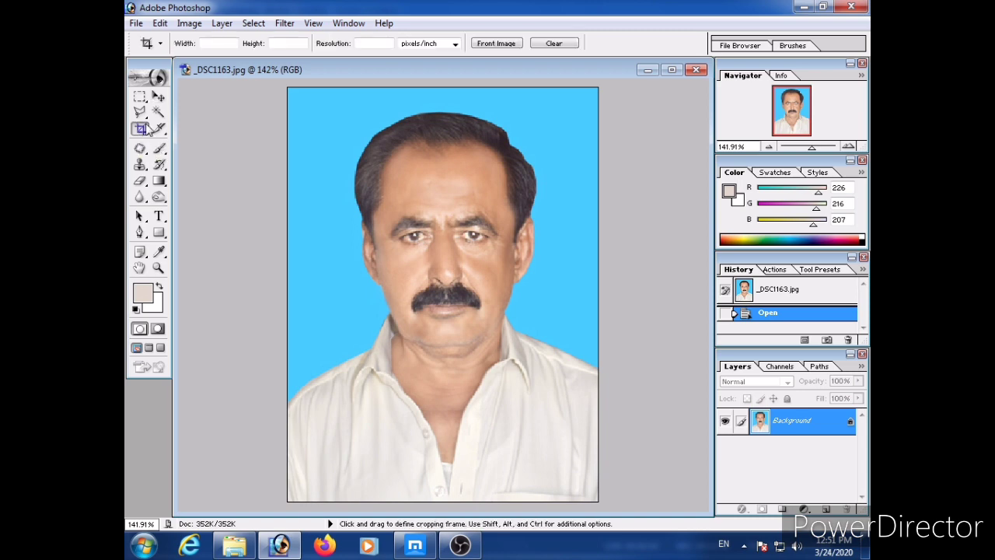
left_click(222, 44)
type("1.5")
left_click(280, 42)
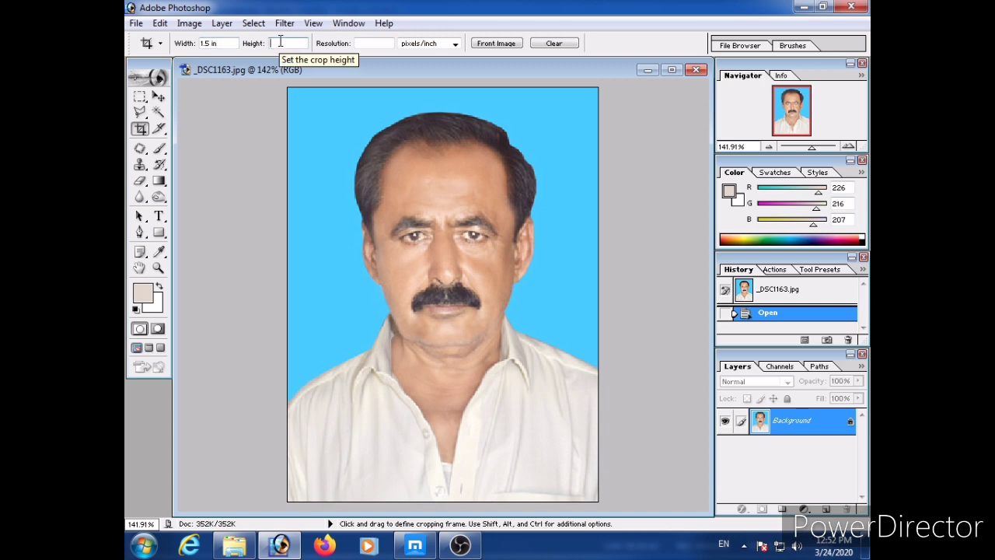
type("2")
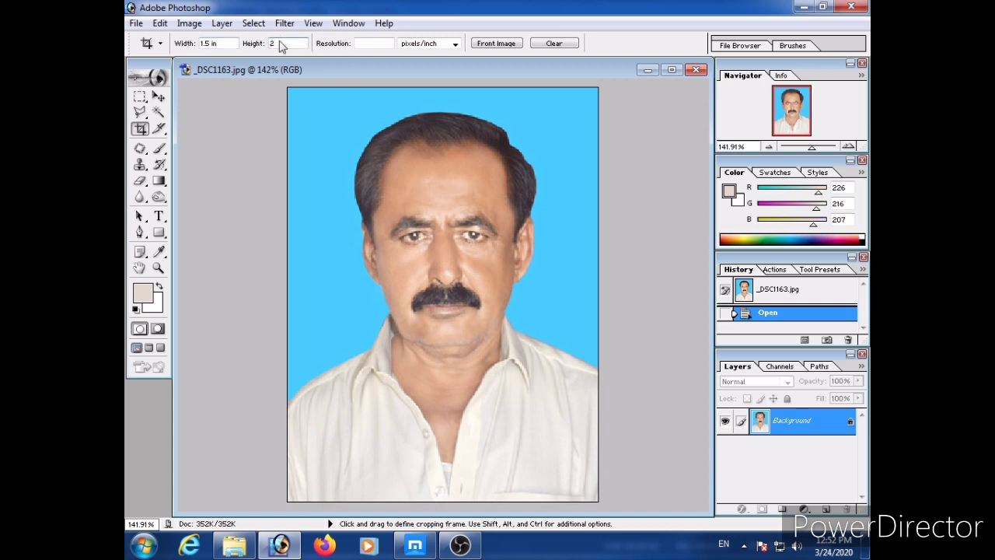
left_click(368, 43)
type("200")
left_click_drag(371, 44, 351, 48)
left_click(371, 44)
left_click_drag(287, 88, 596, 533)
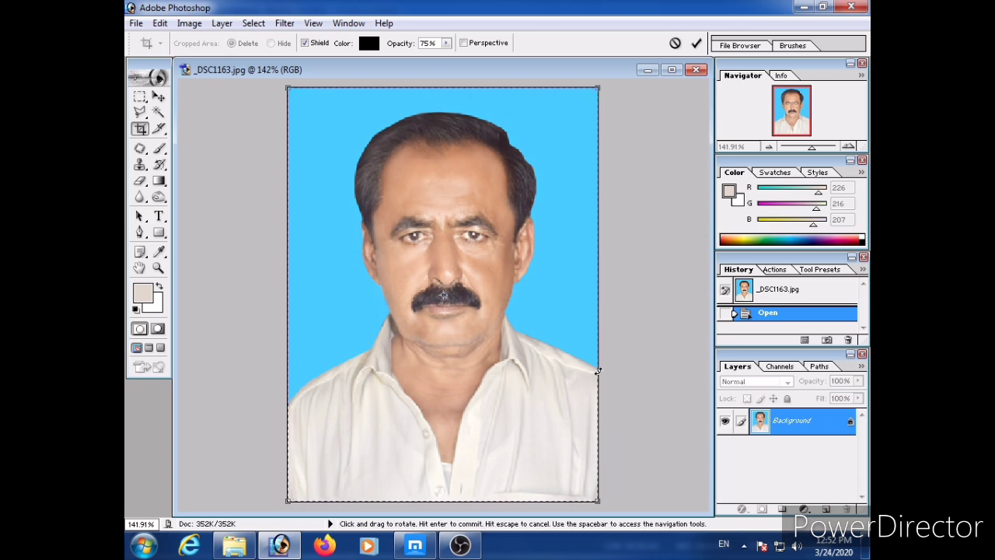
right_click(549, 297)
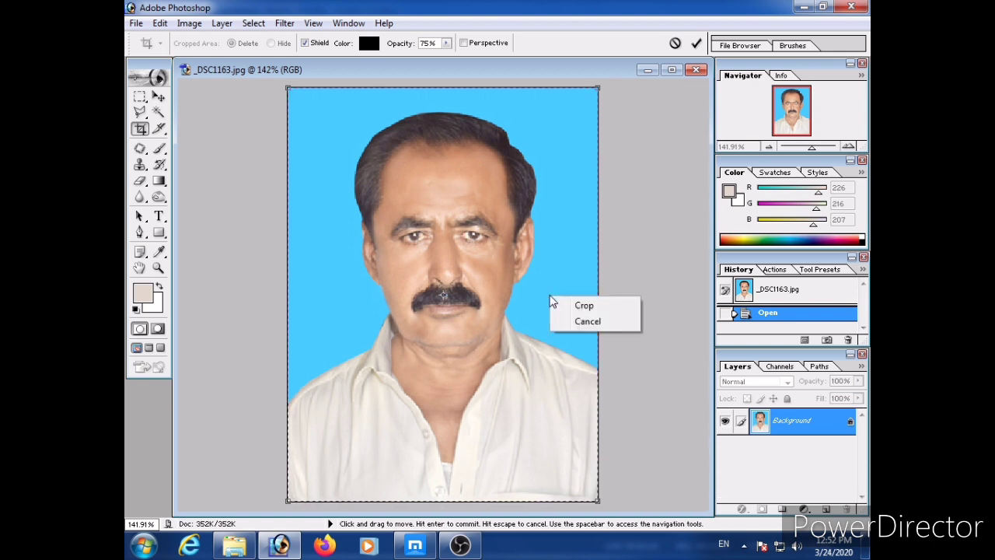
left_click(585, 322)
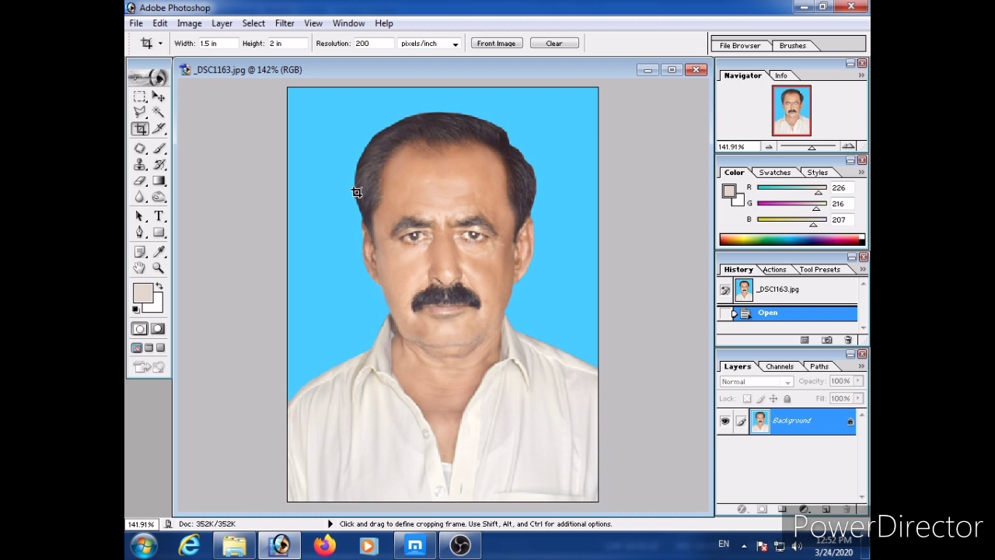
Crop the photo with a frame covering the entire image at the preset passport size.
left_click_drag(287, 84, 599, 501)
right_click(545, 389)
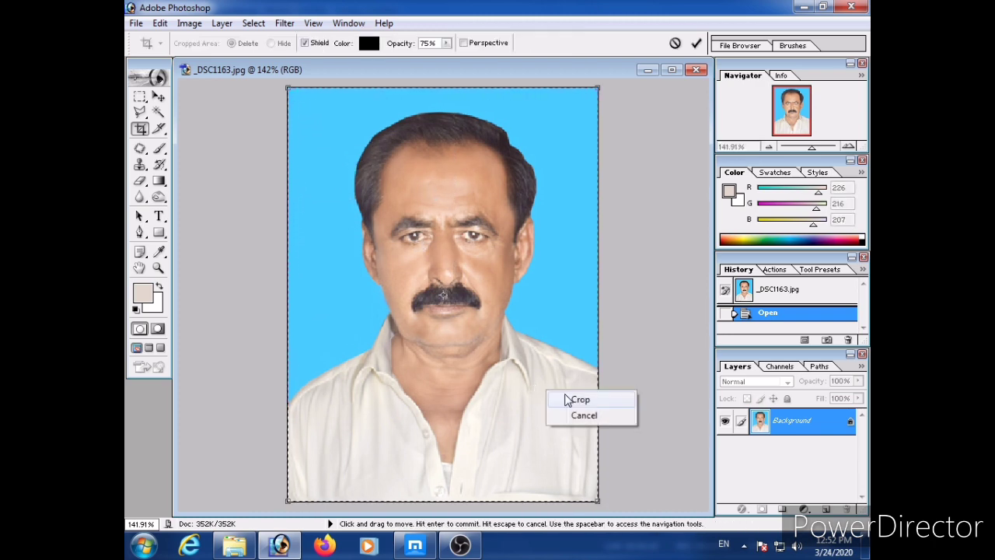
left_click(567, 397)
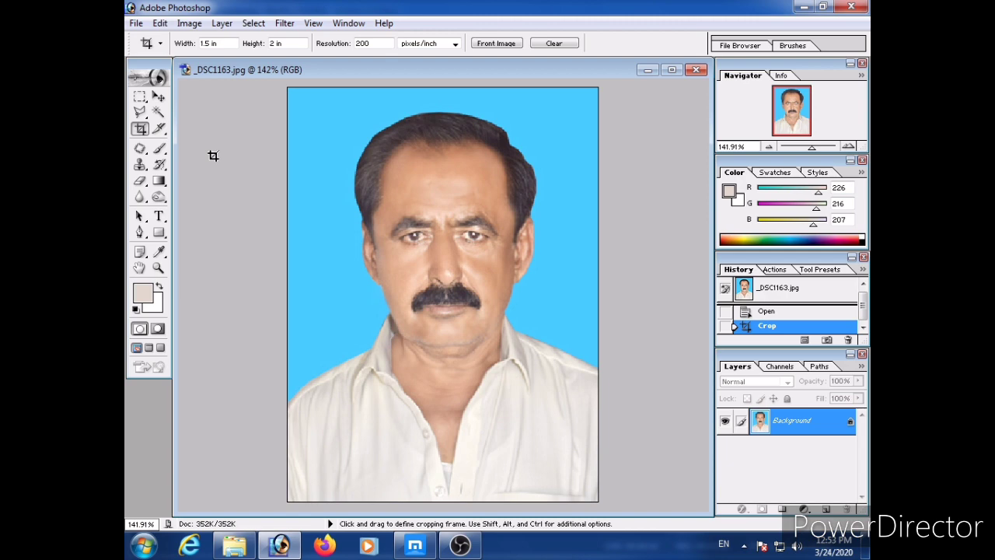
Make a rectangular marquee selection just inside the photo's edges, leaving a thin, even margin all around.
left_click(141, 97)
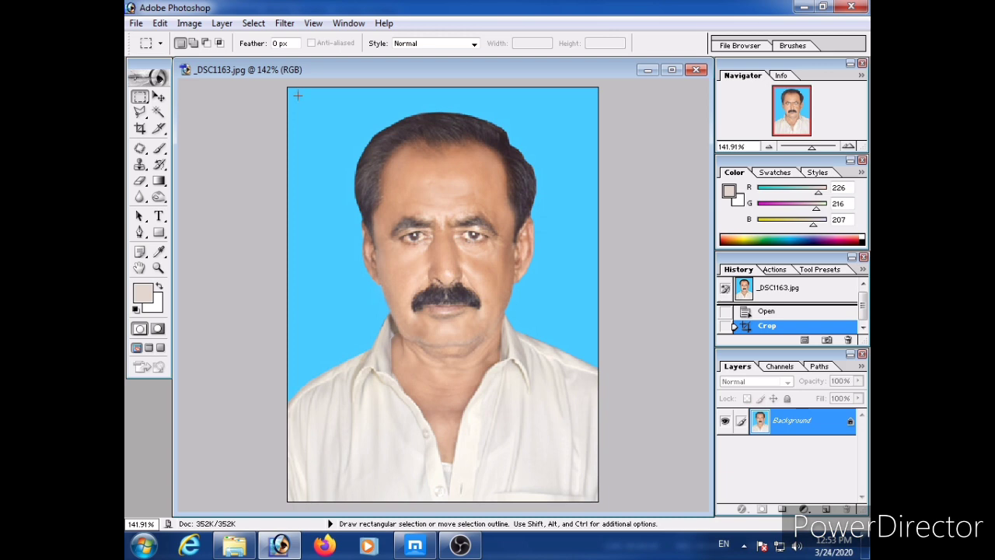
left_click_drag(326, 154, 525, 485)
left_click_drag(587, 491, 587, 492)
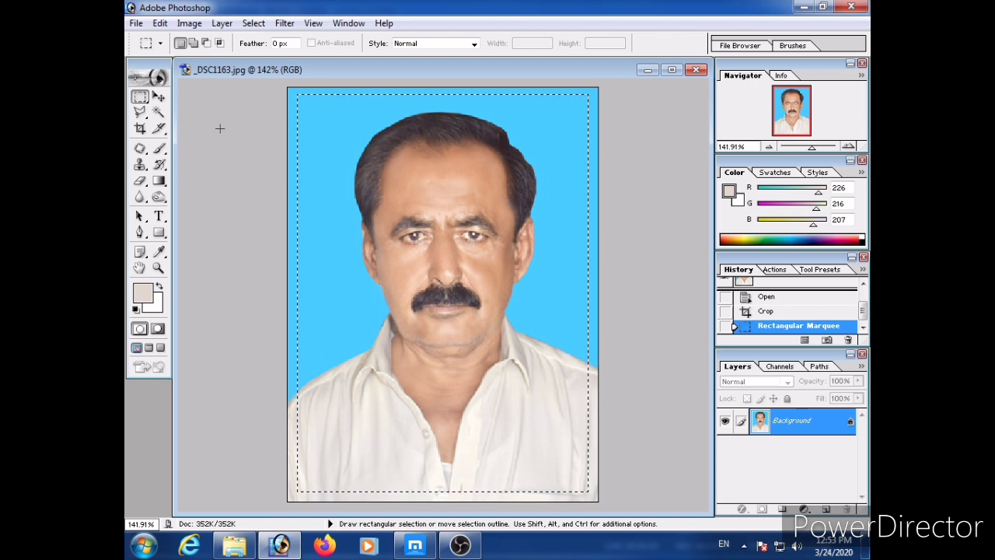
Invert the selection and clear the margin to the white background color to form a border around the photo.
left_click(254, 23)
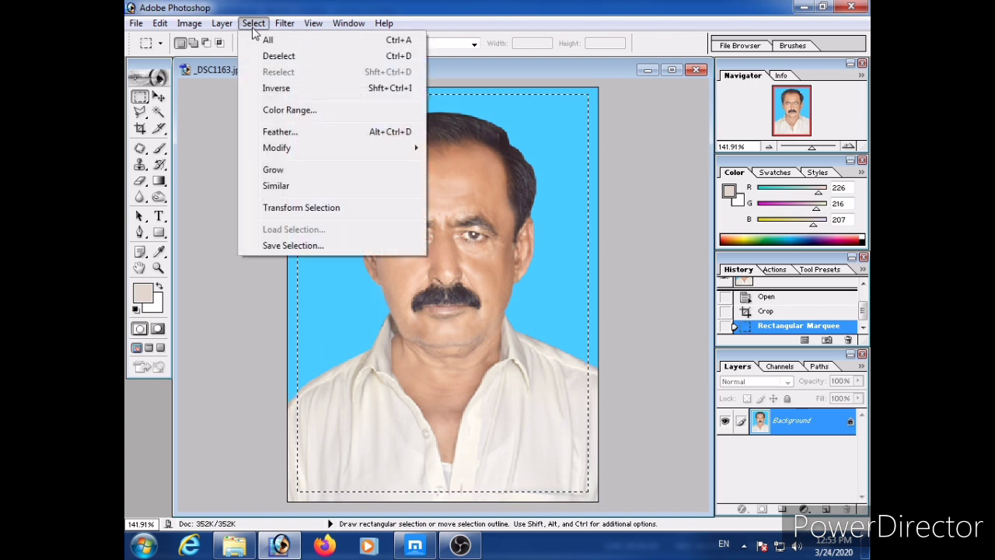
left_click(262, 88)
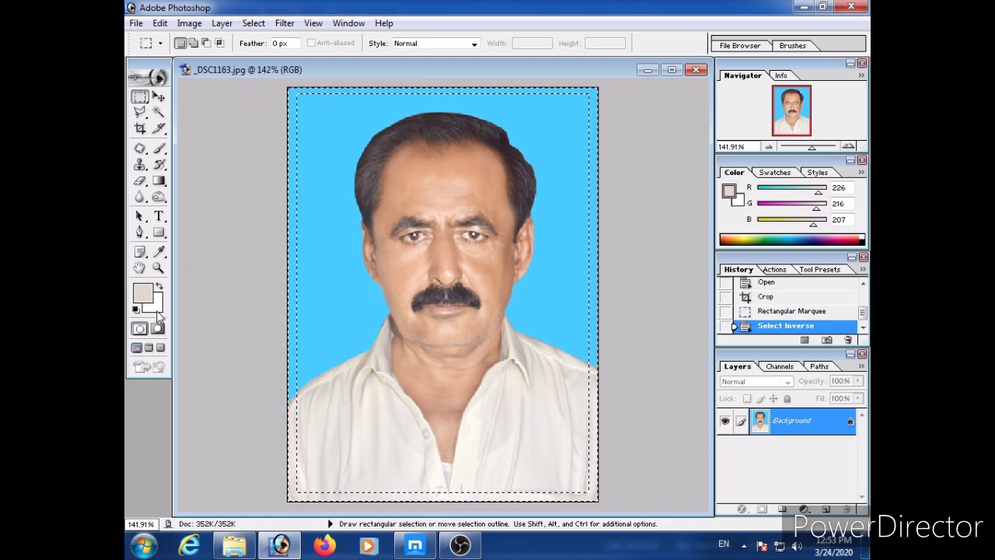
left_click(159, 24)
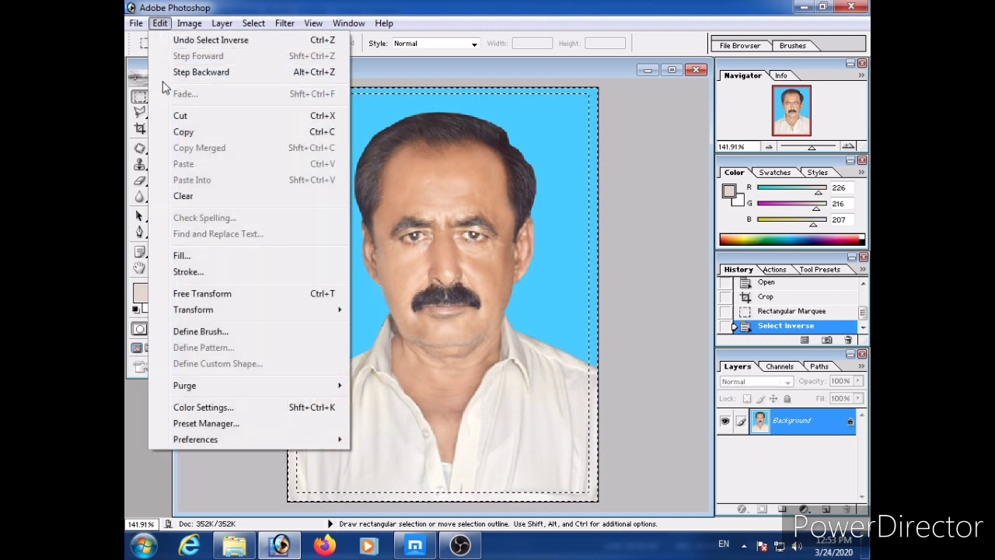
left_click(183, 198)
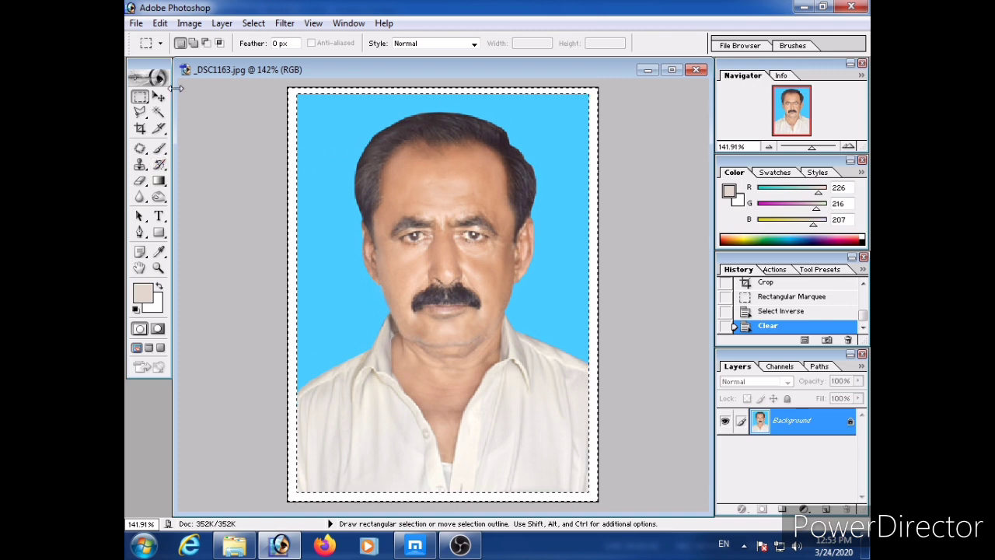
Stroke the selection with a 2 px near-black line (010000) at center location, and remove the selection.
left_click(161, 24)
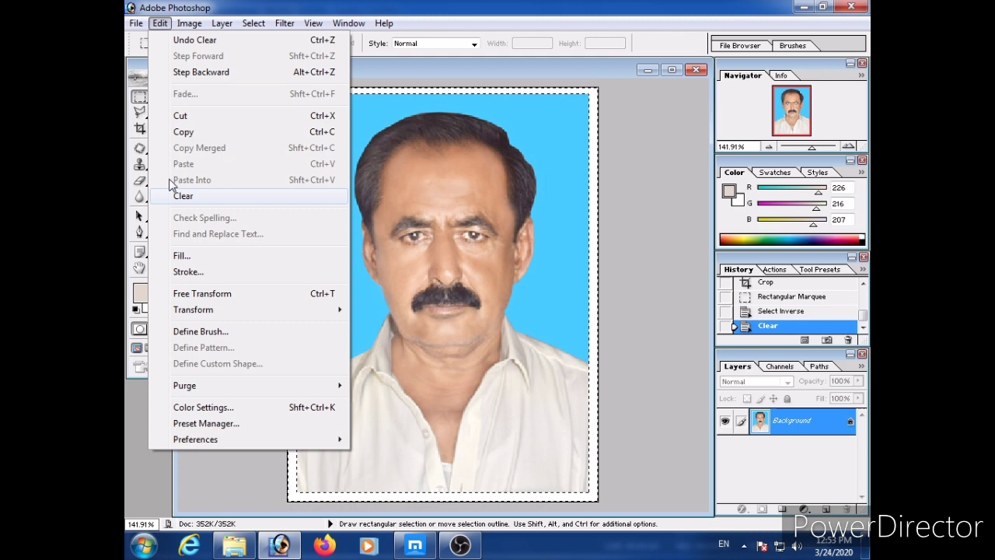
left_click(187, 271)
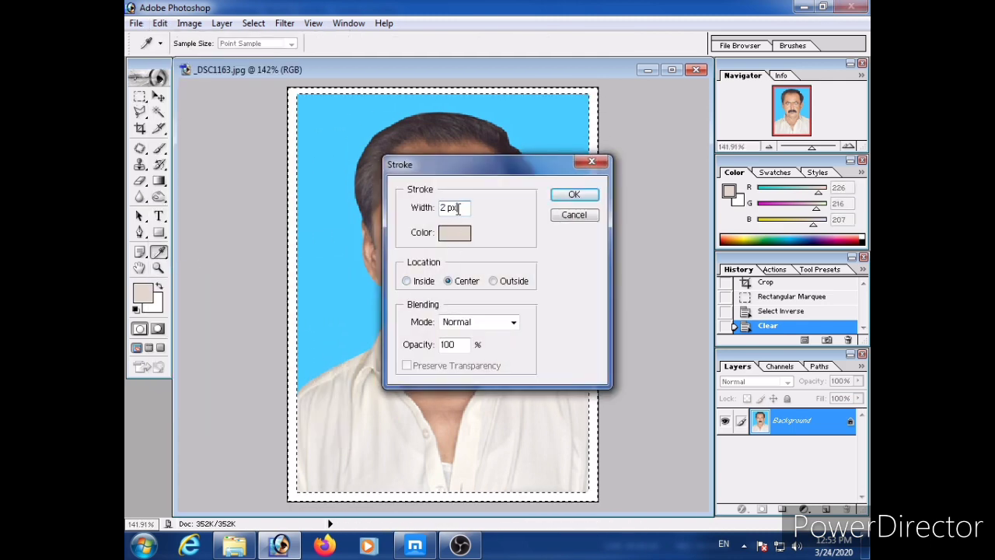
type("2")
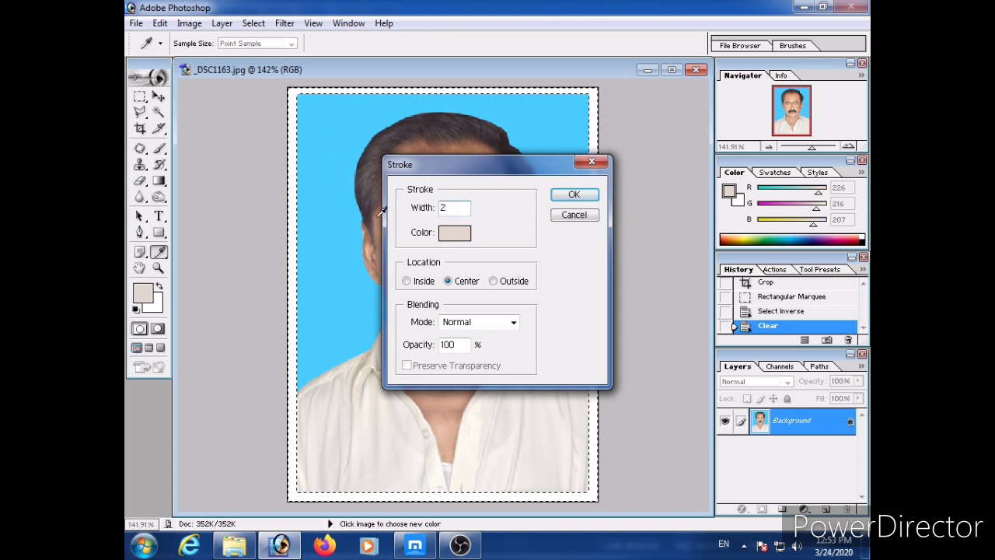
left_click(448, 237)
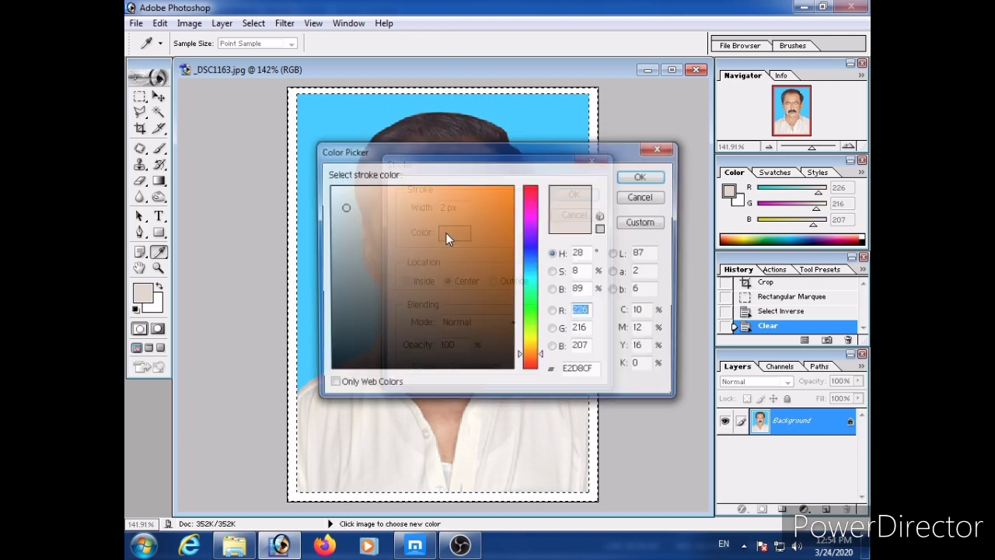
left_click(534, 351)
left_click_drag(533, 356, 528, 378)
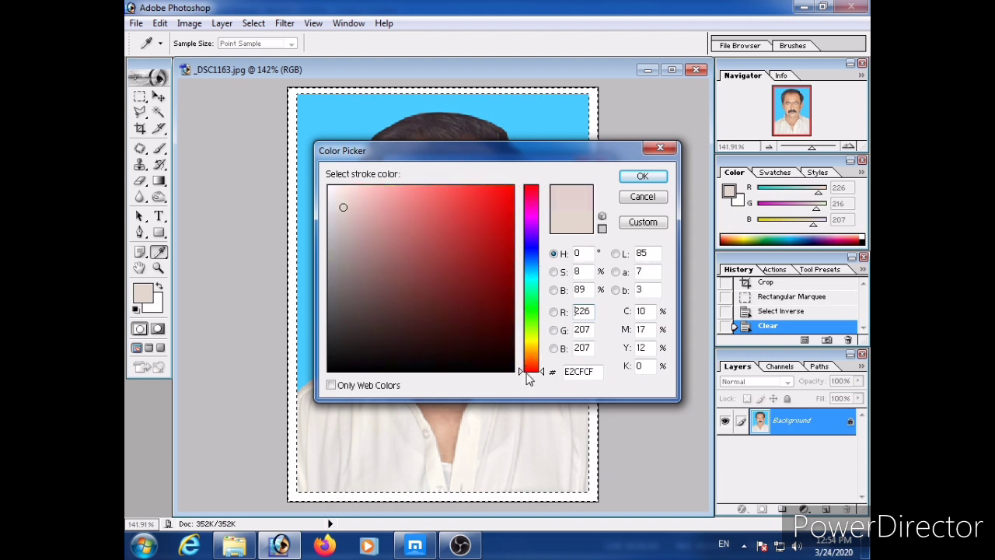
left_click(511, 371)
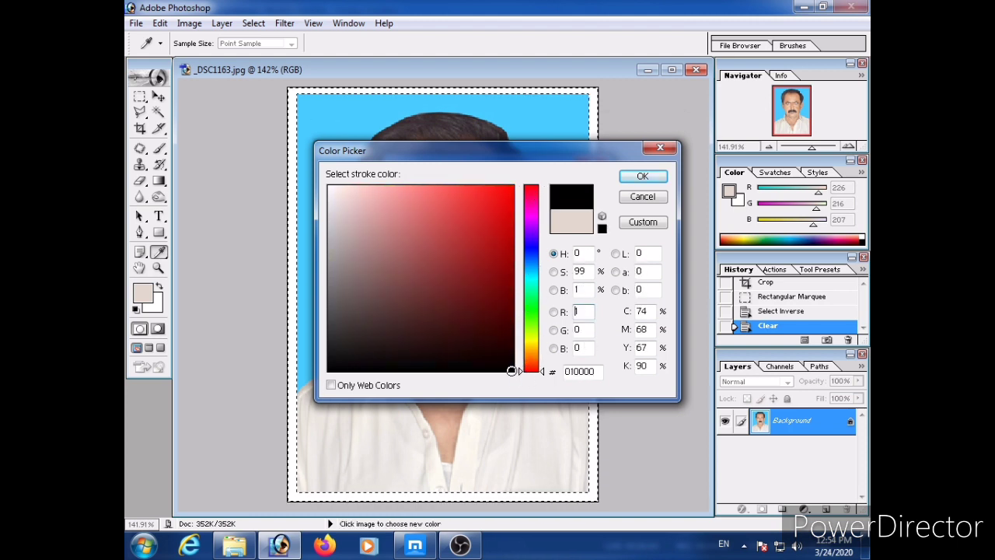
left_click(642, 178)
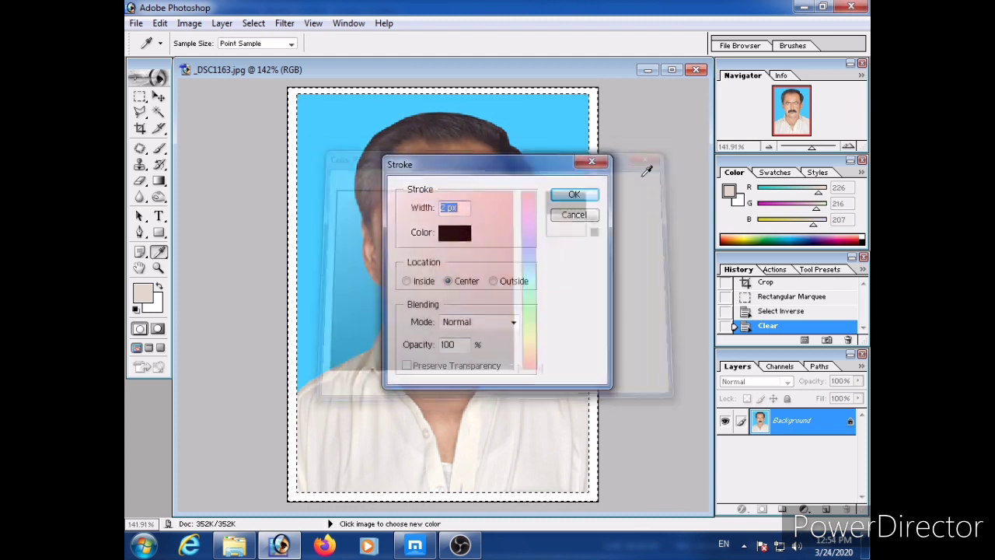
left_click(573, 196)
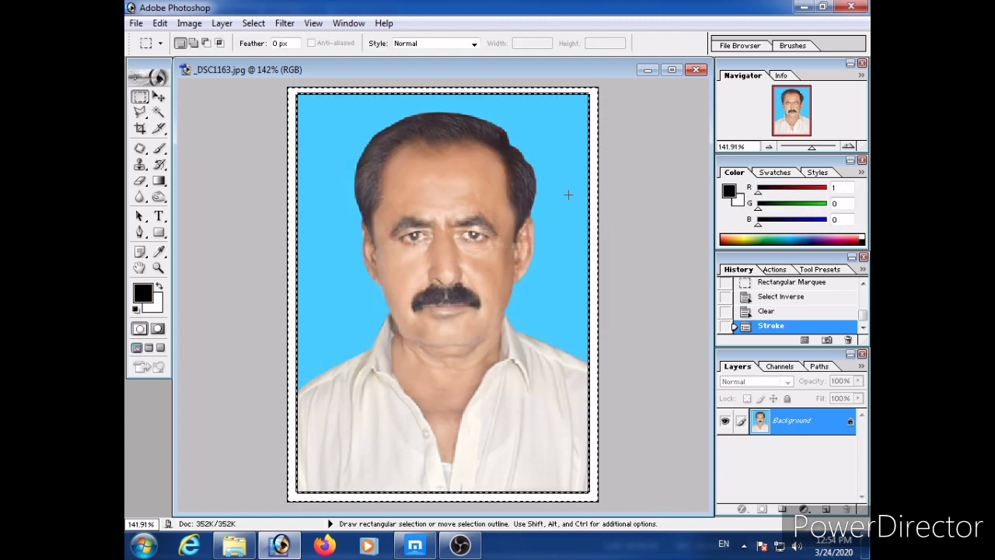
key("ctrl+d")
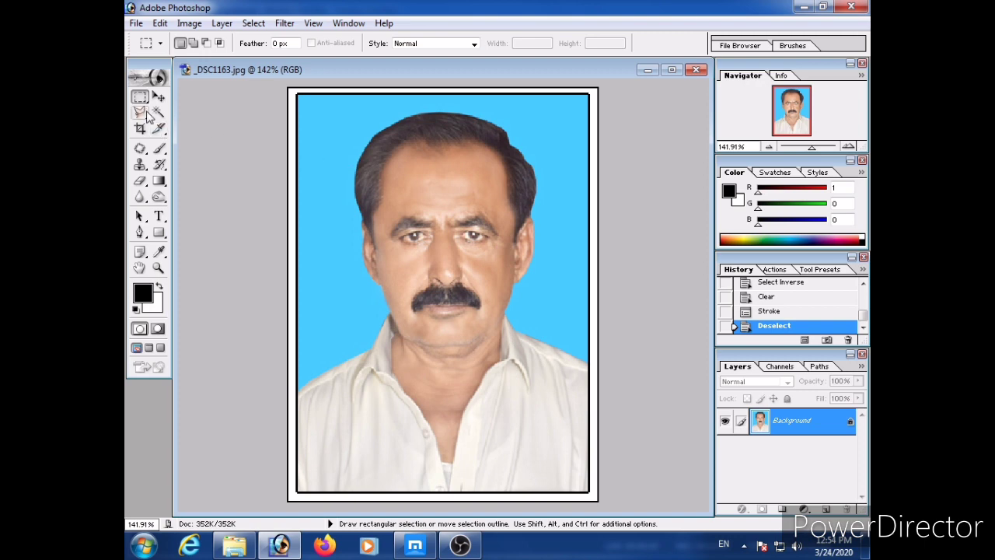
Define the bordered passport photo as a pattern named psd23.
left_click(159, 24)
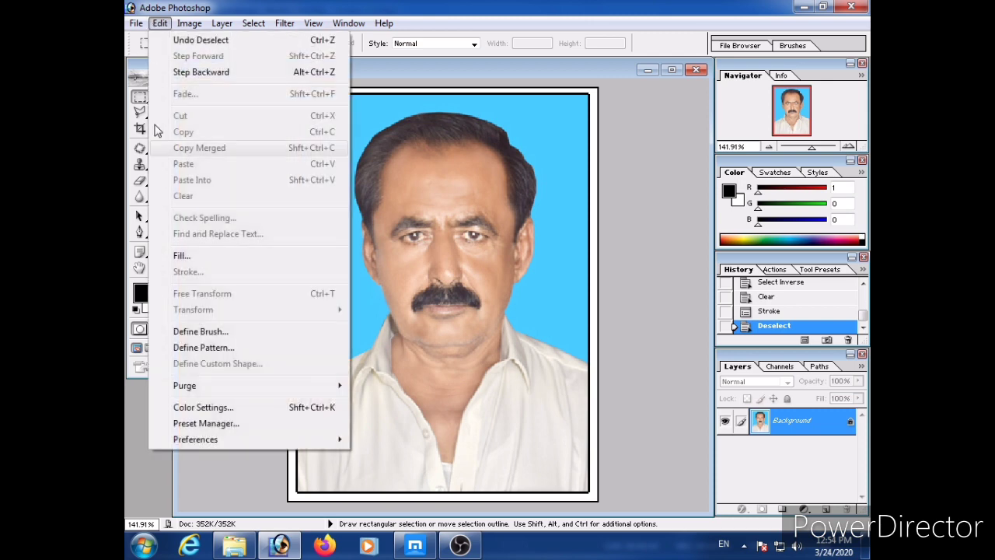
left_click(203, 349)
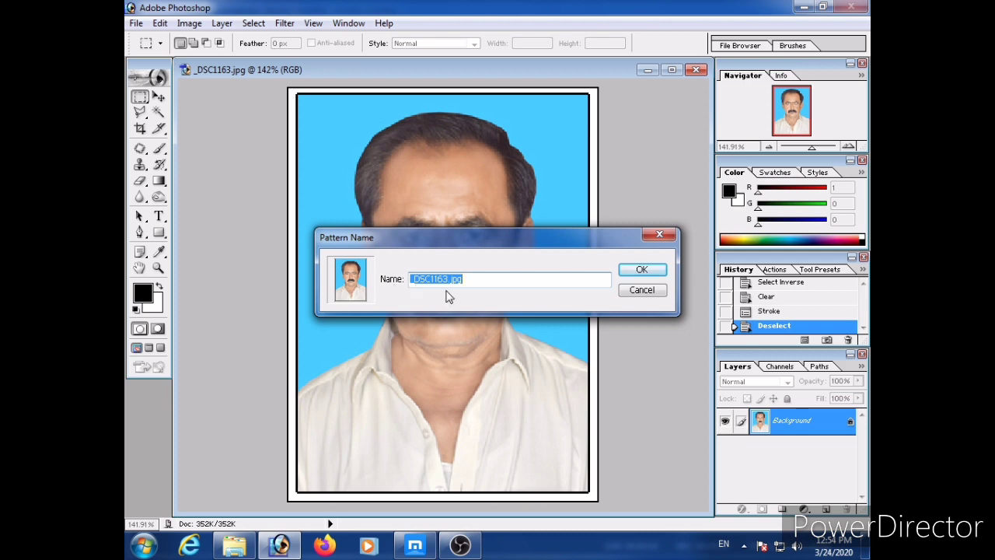
key("BackSpace")
type("psd23")
left_click(642, 270)
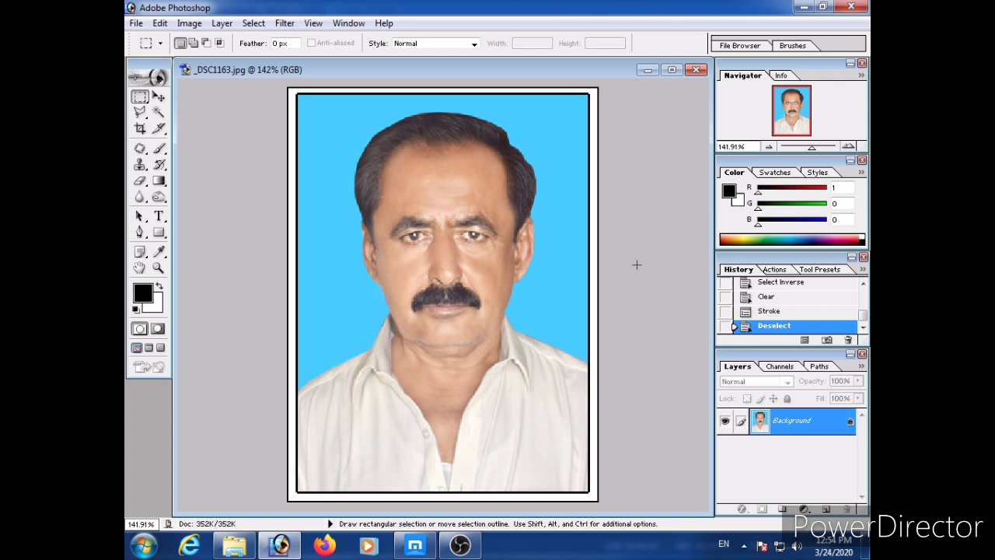
Create a white RGB document of 1200 x 800 pixels at a resolution of 200 pixels/inch.
left_click(140, 24)
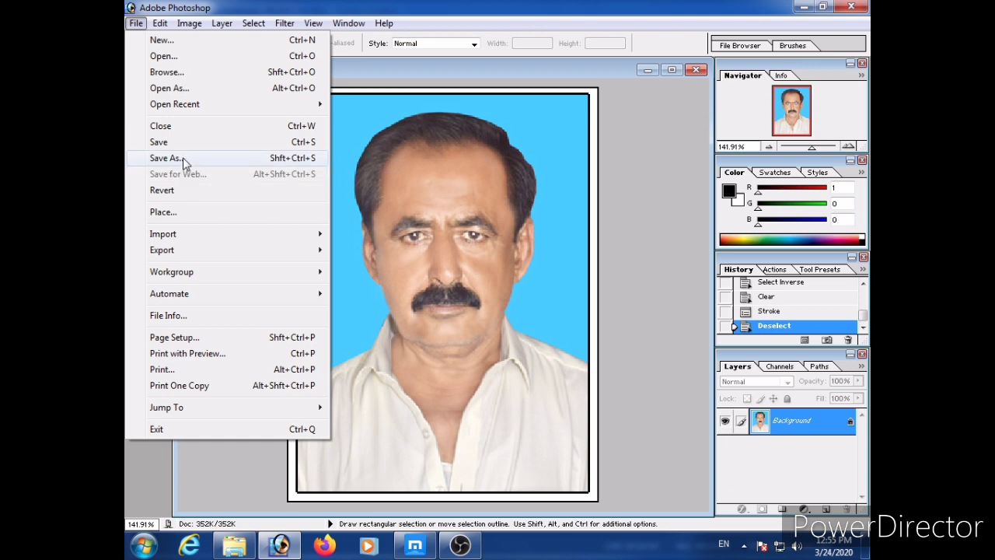
left_click(160, 40)
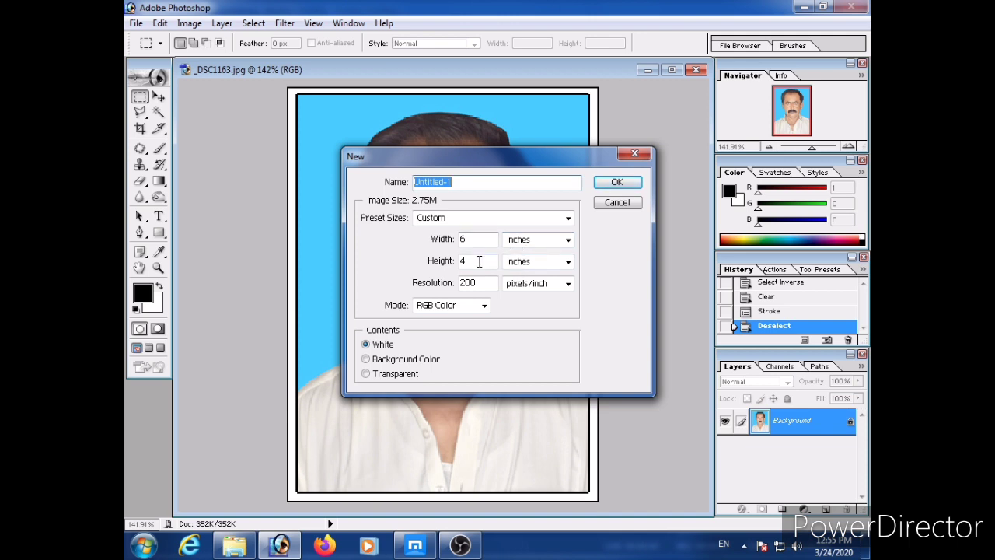
left_click(525, 244)
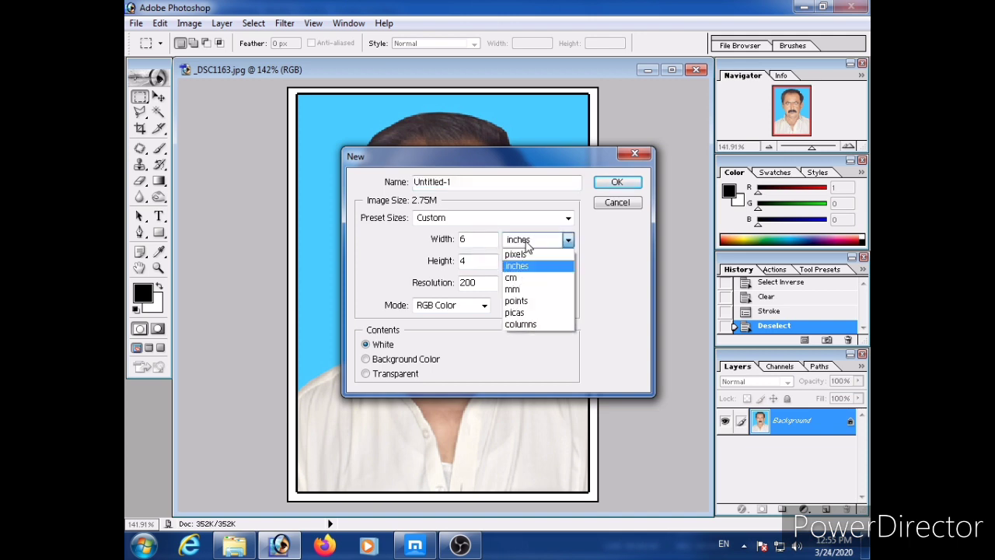
left_click(515, 253)
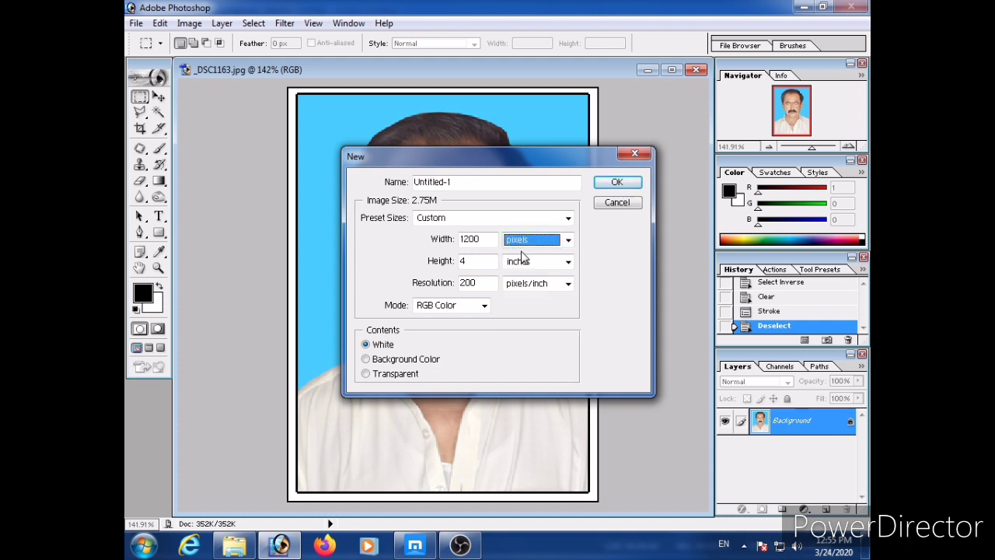
left_click(523, 261)
left_click(527, 274)
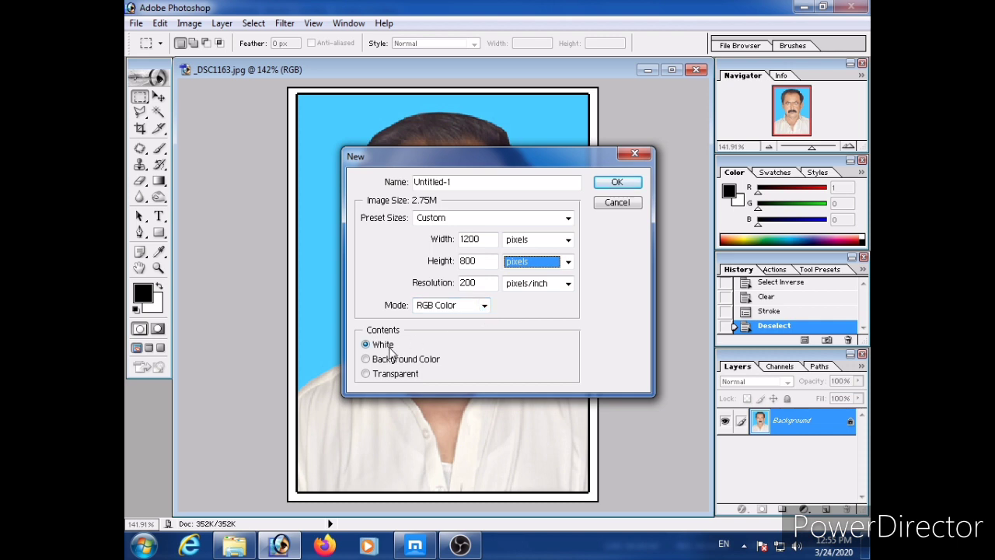
left_click(602, 180)
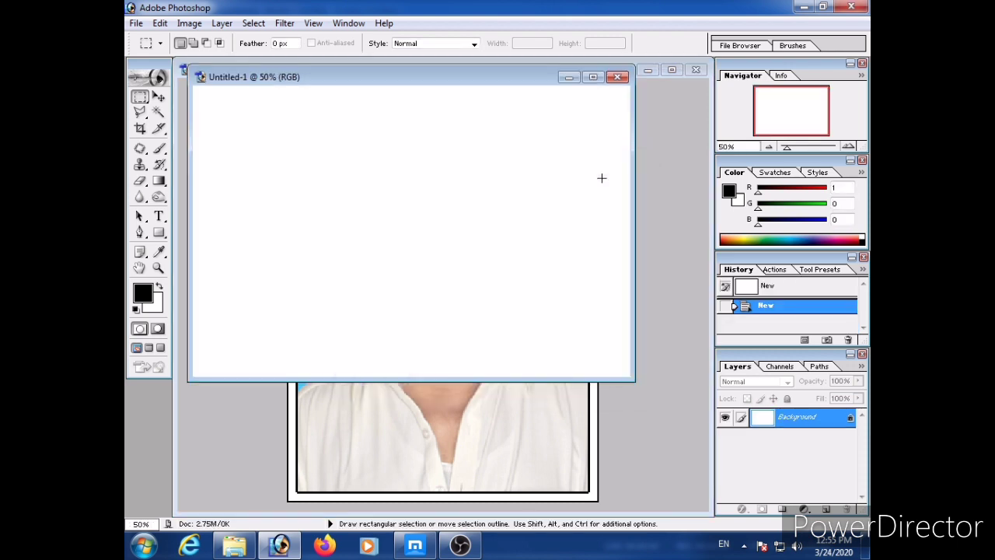
Fill the blank document with the newly defined passport photo pattern in Normal mode at 100% opacity.
left_click(168, 26)
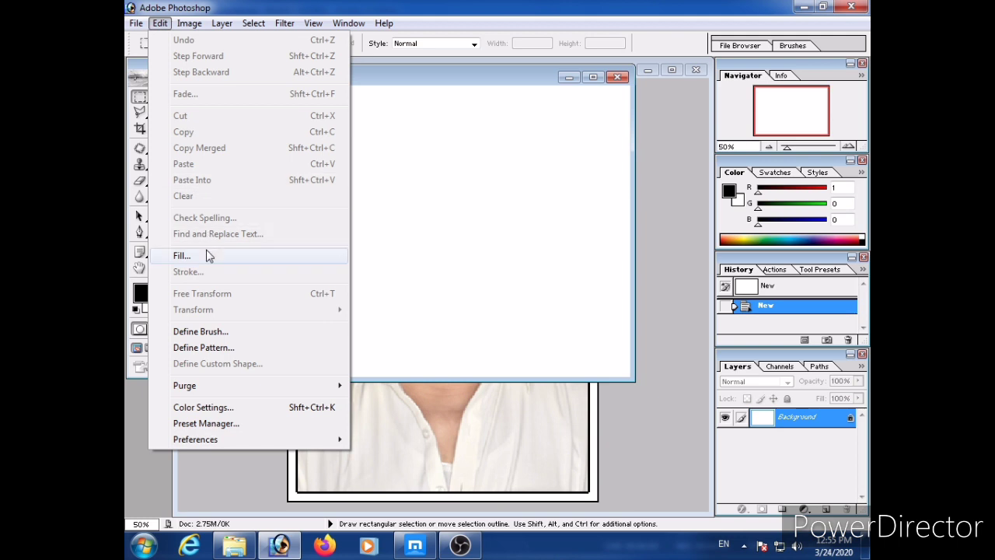
left_click(181, 255)
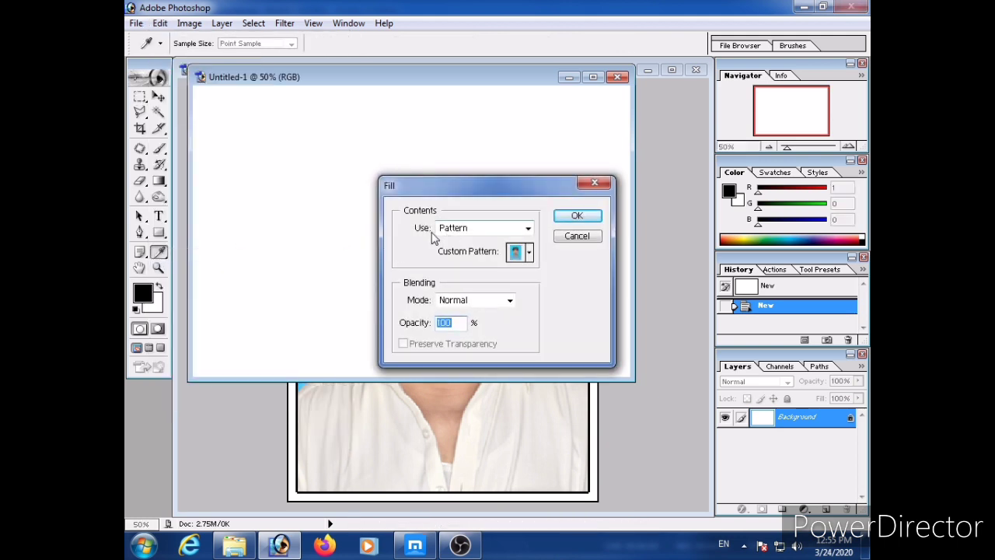
left_click(439, 233)
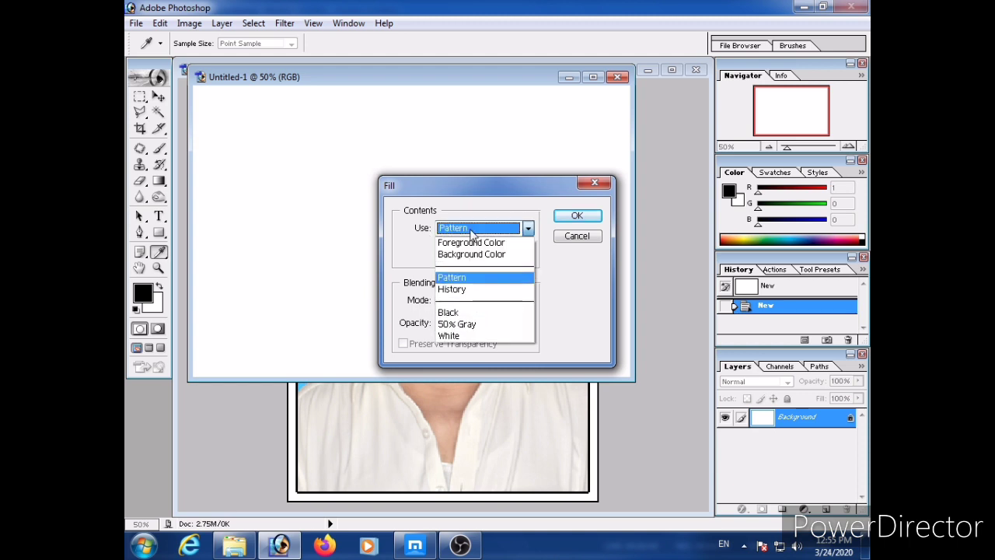
left_click(470, 232)
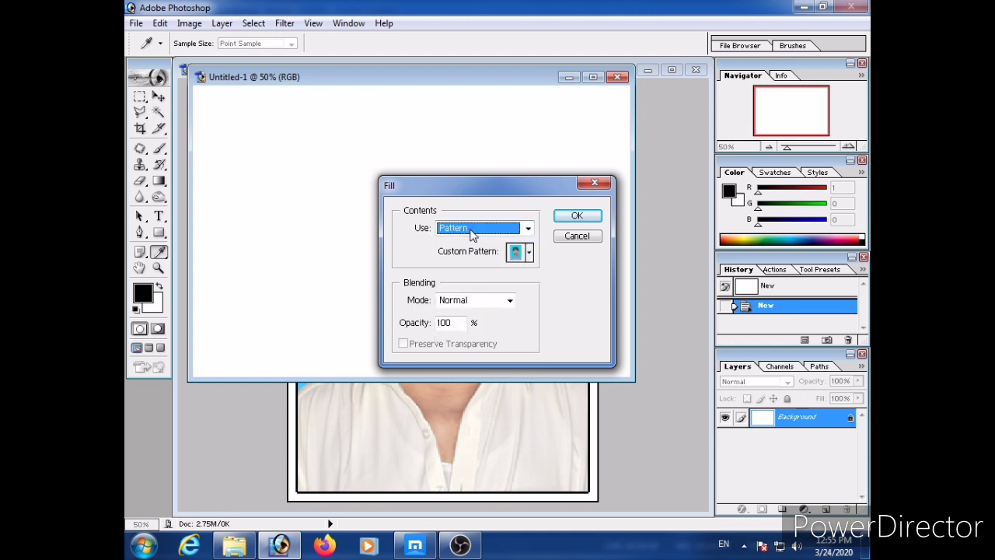
left_click(528, 253)
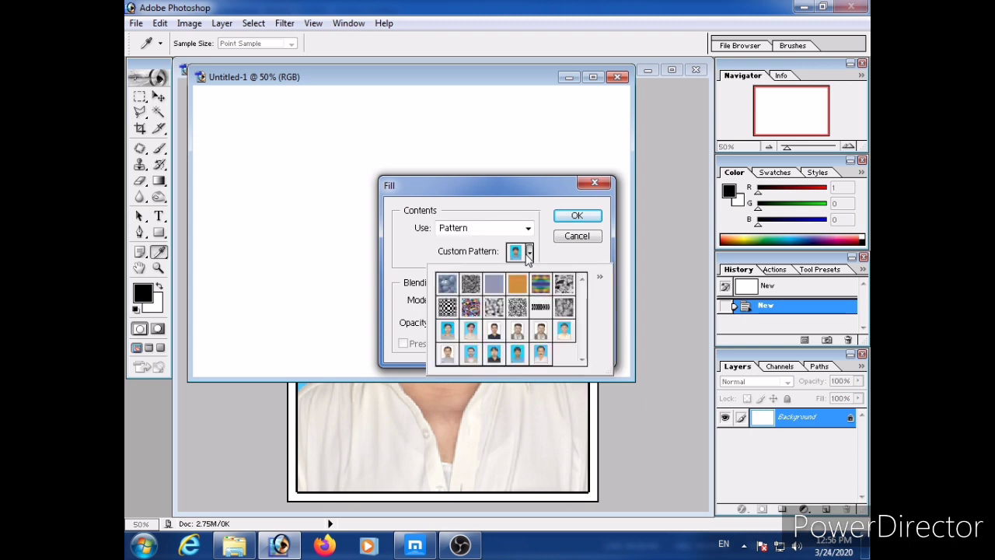
left_click(545, 360)
left_click(577, 216)
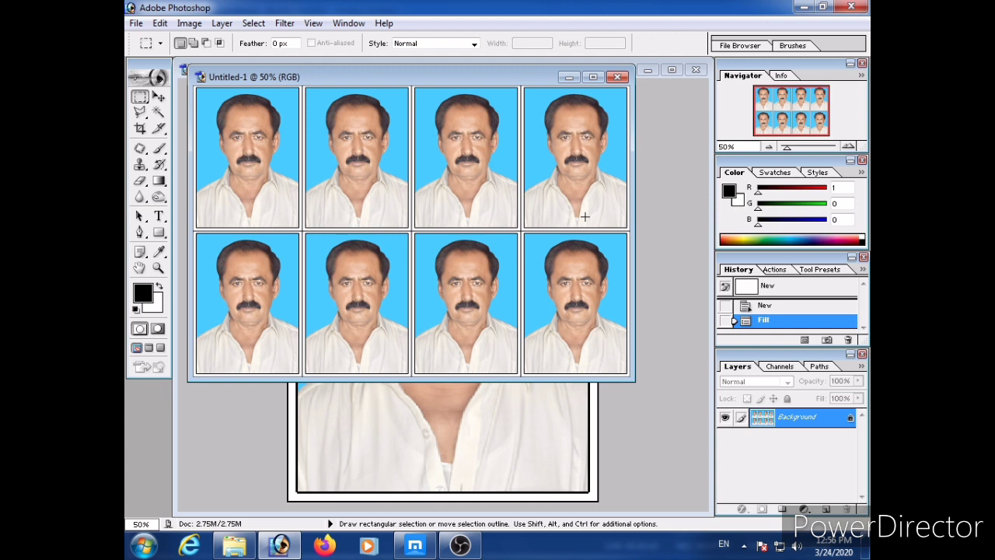
left_click(415, 545)
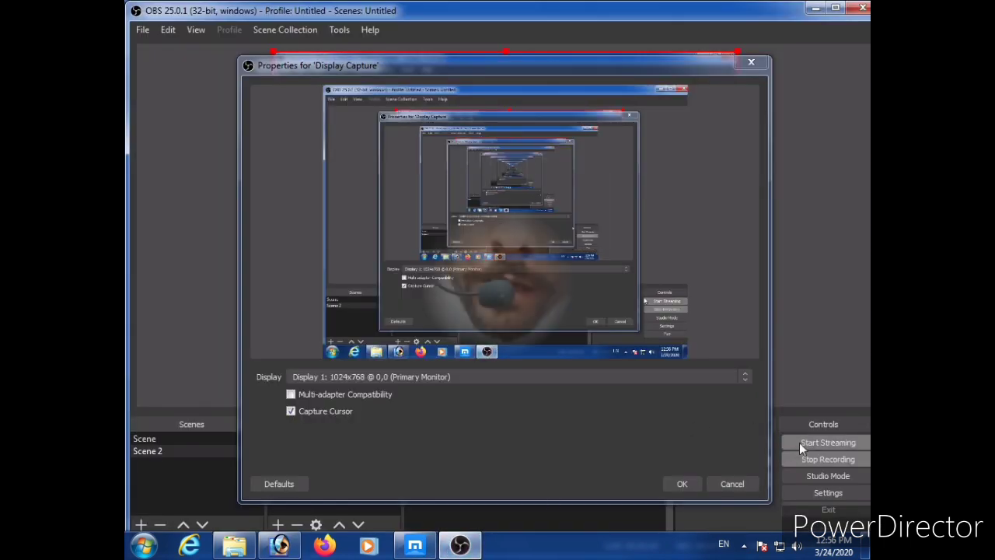